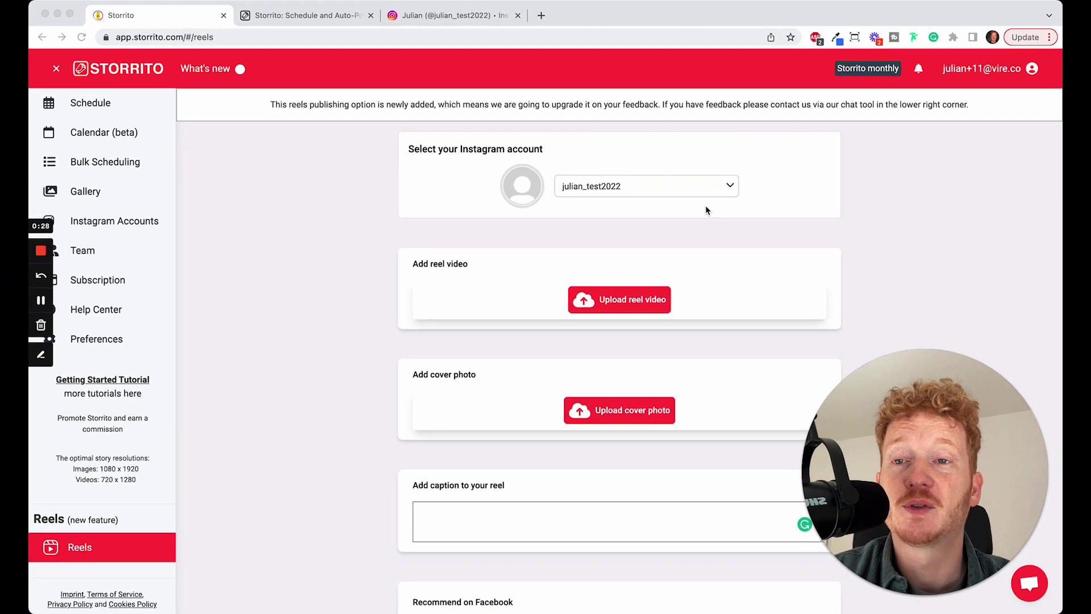
Step: Return to the app.storrito.com Reels publishing page with the Instagram account selected
click(334, 17)
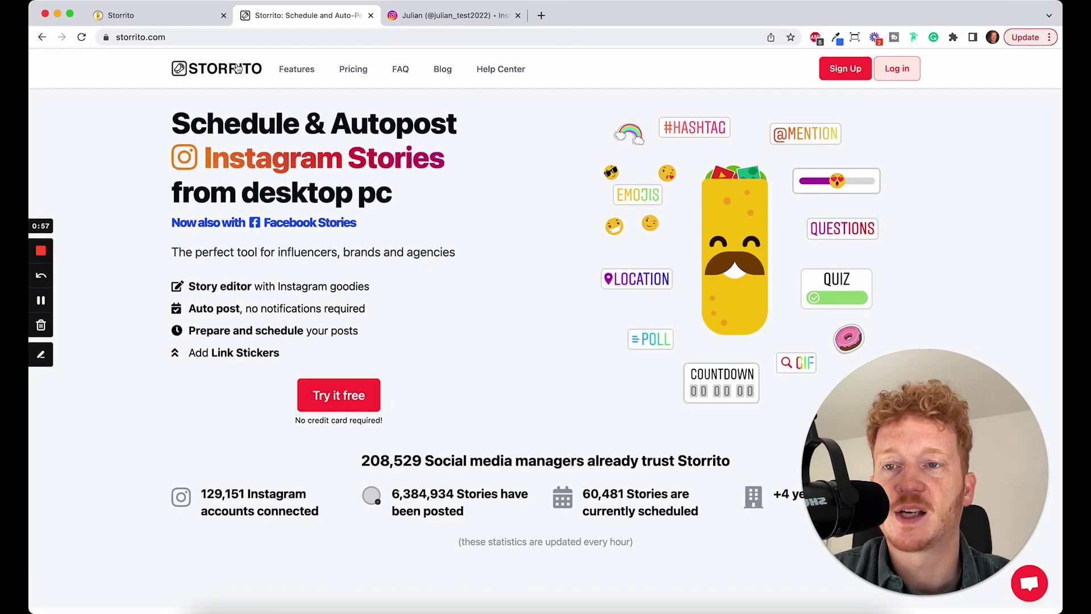
click(196, 22)
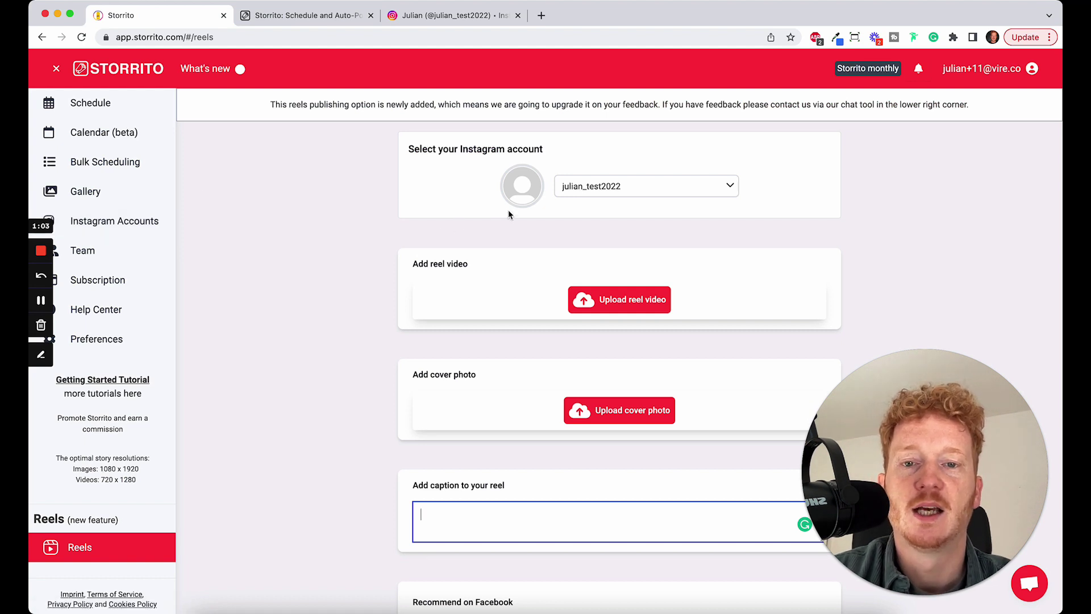
Step: Upload cat reel.mp4 from the Downloads folder as the reel video
click(106, 560)
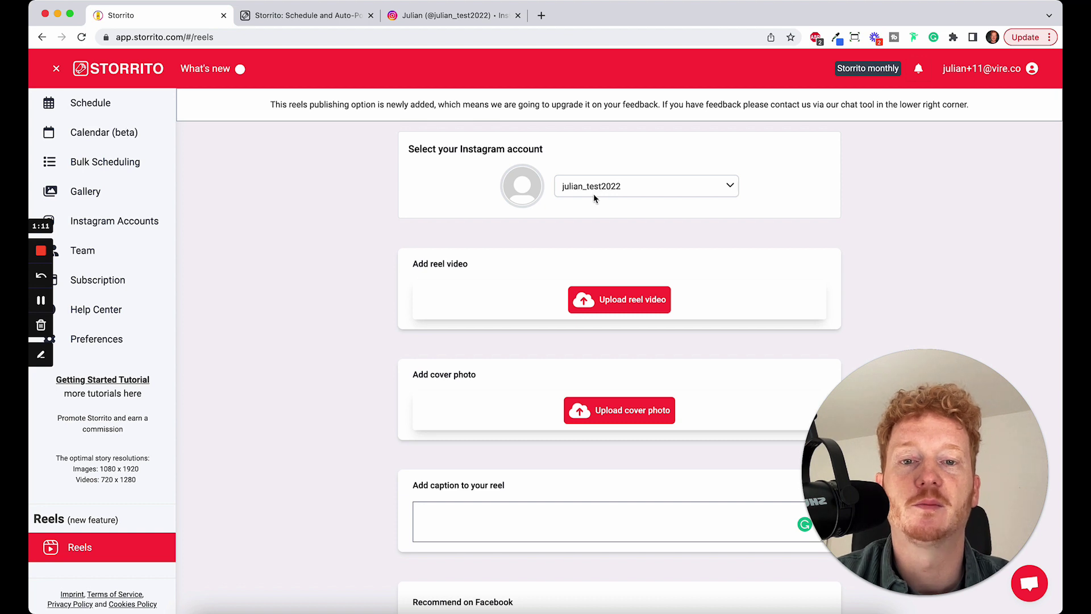
click(621, 314)
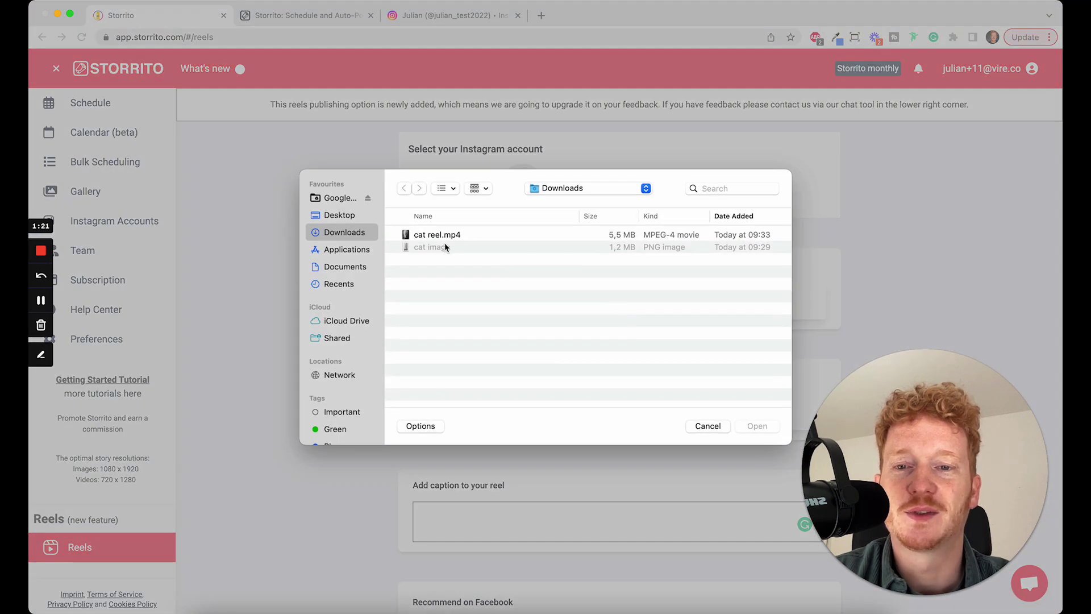
click(454, 239)
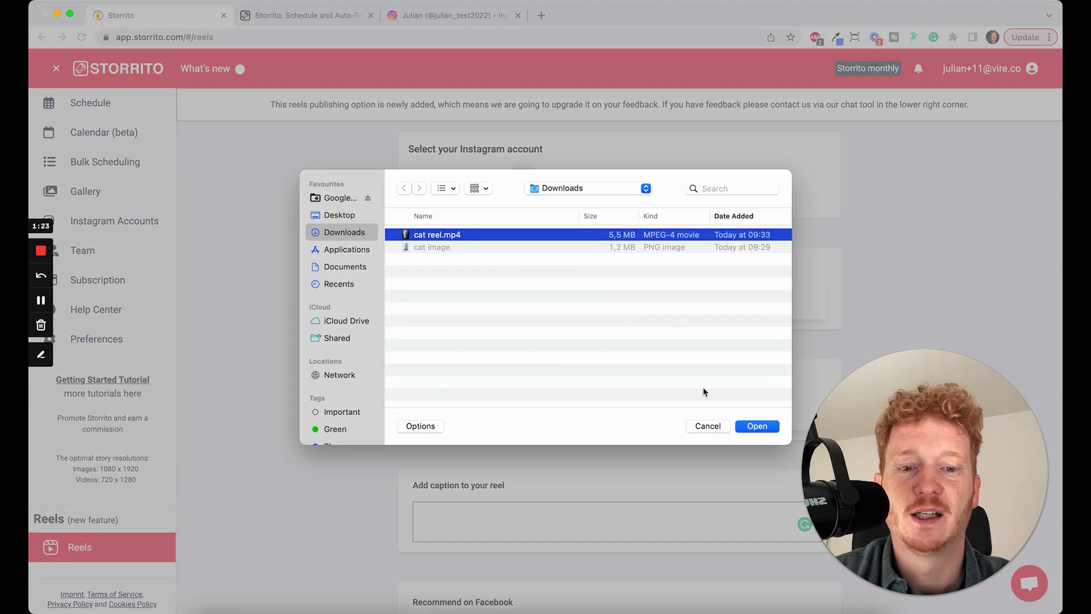
click(766, 431)
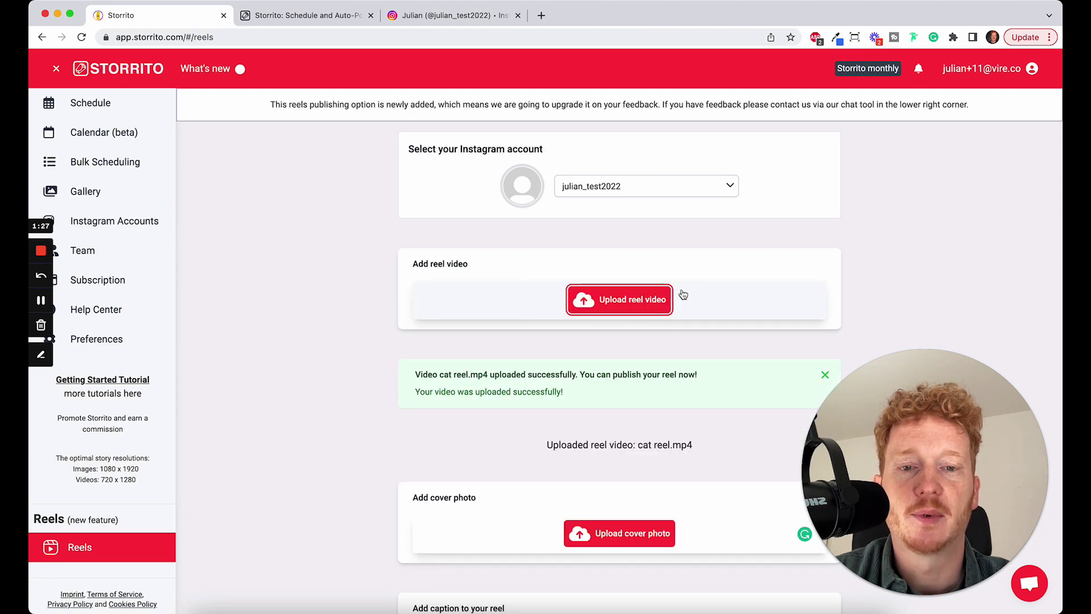
Step: Upload cat image.png as the reel's cover photo
scroll(653, 386, down, 3)
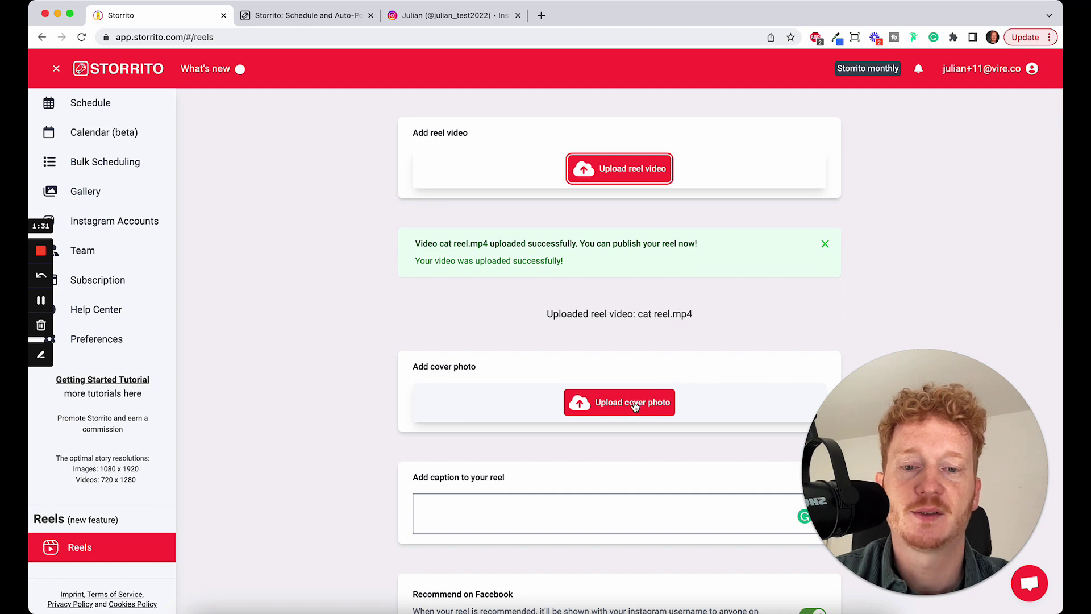
click(635, 404)
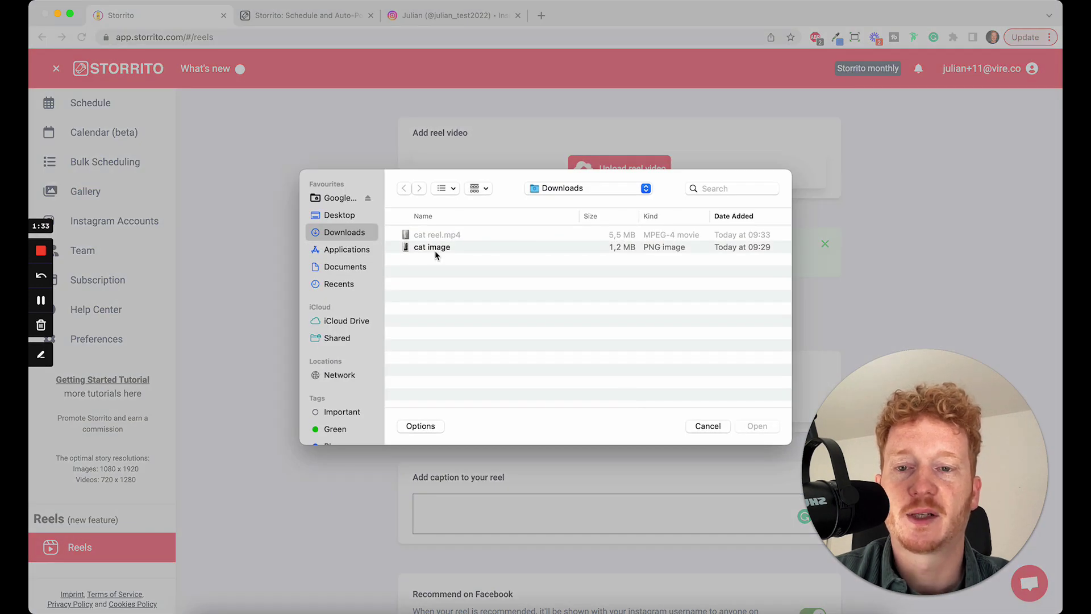
click(437, 247)
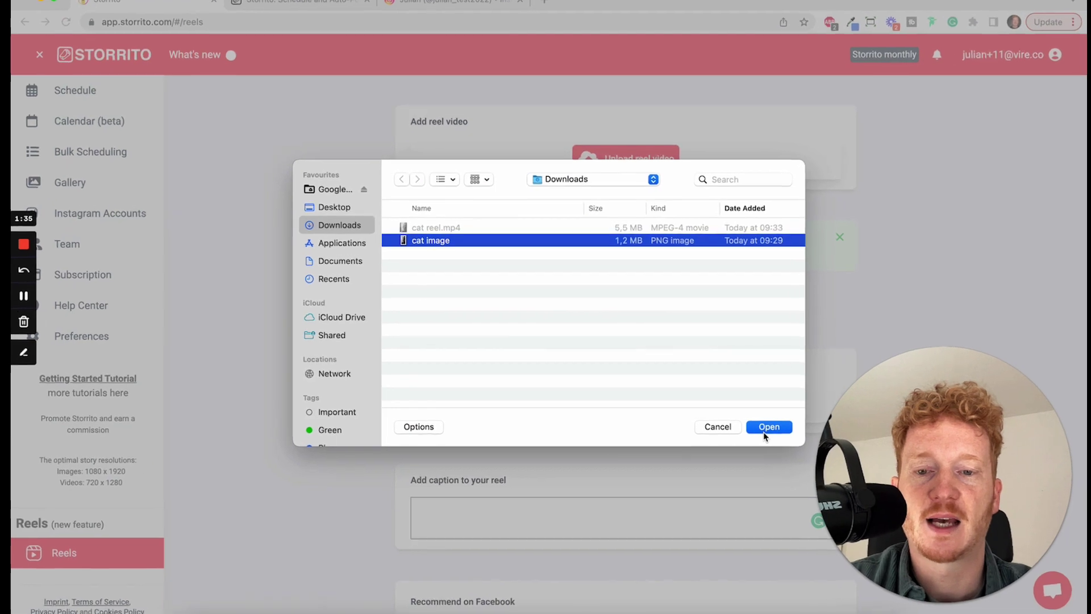
click(769, 427)
Step: Write the caption 'This is my #cat', turning cat into a hashtag
scroll(708, 514, down, 4)
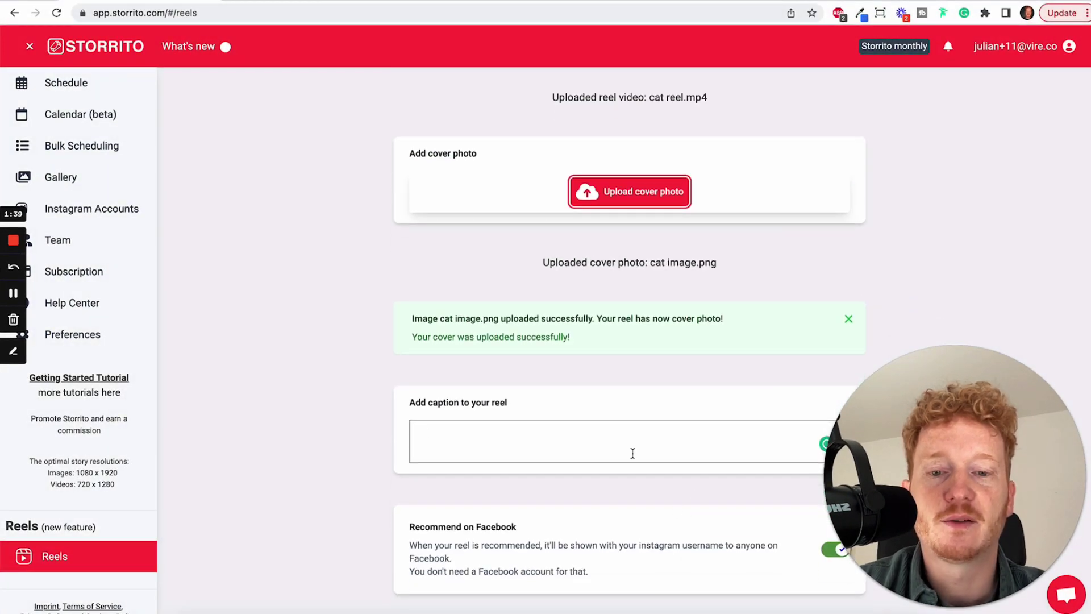
click(632, 453)
text(Th)
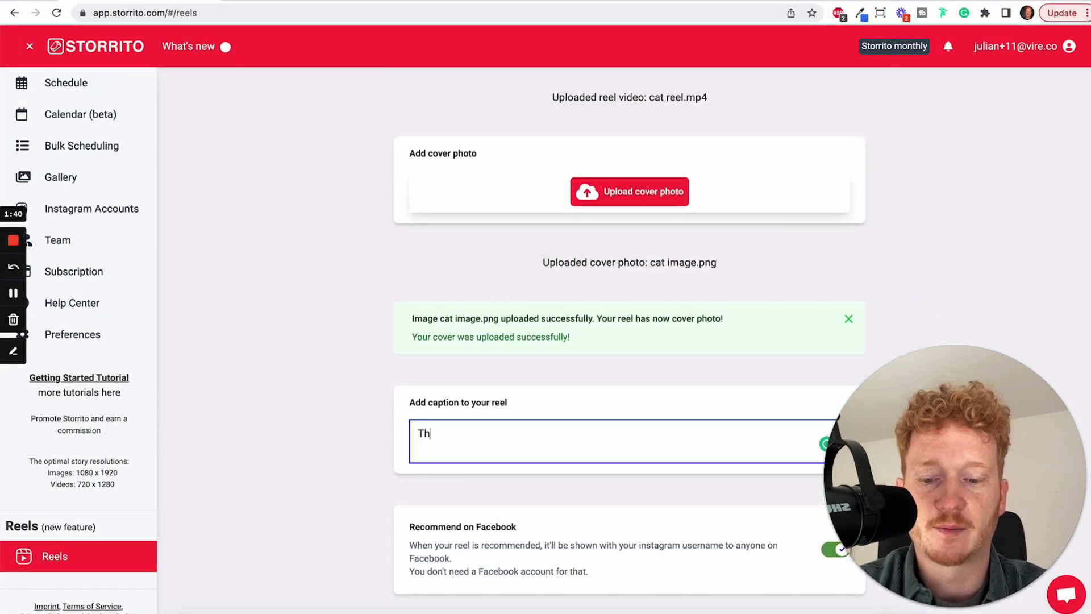
text(is is my cat)
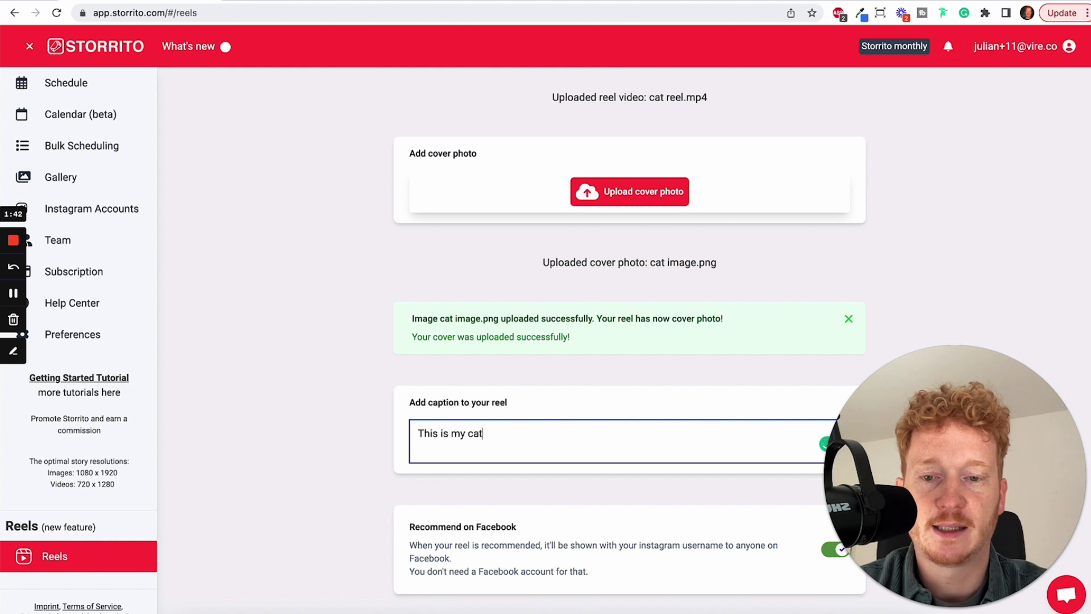
click(469, 436)
text(#)
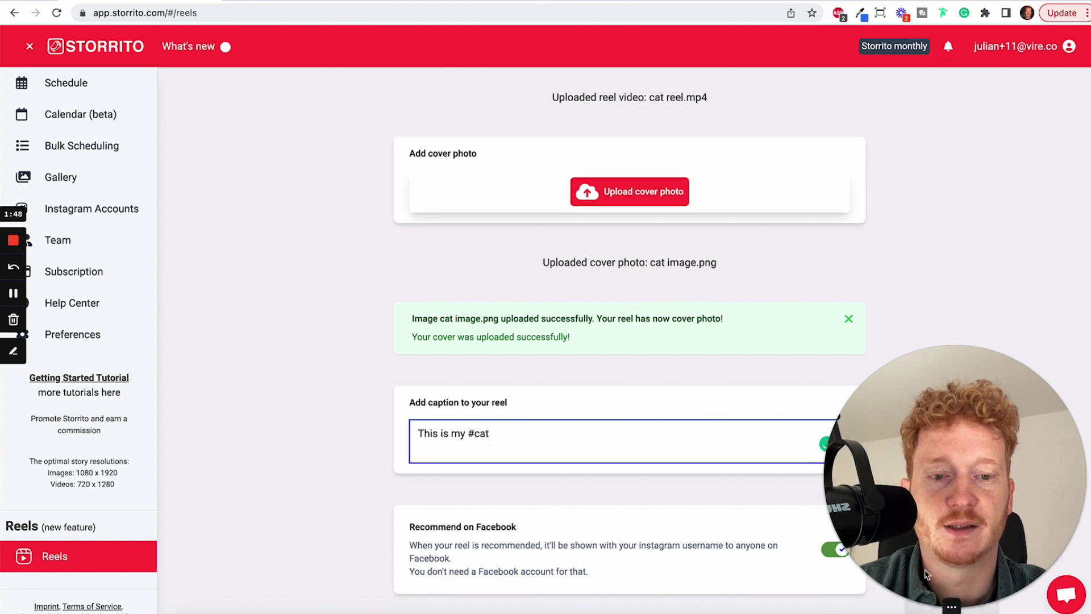
click(847, 480)
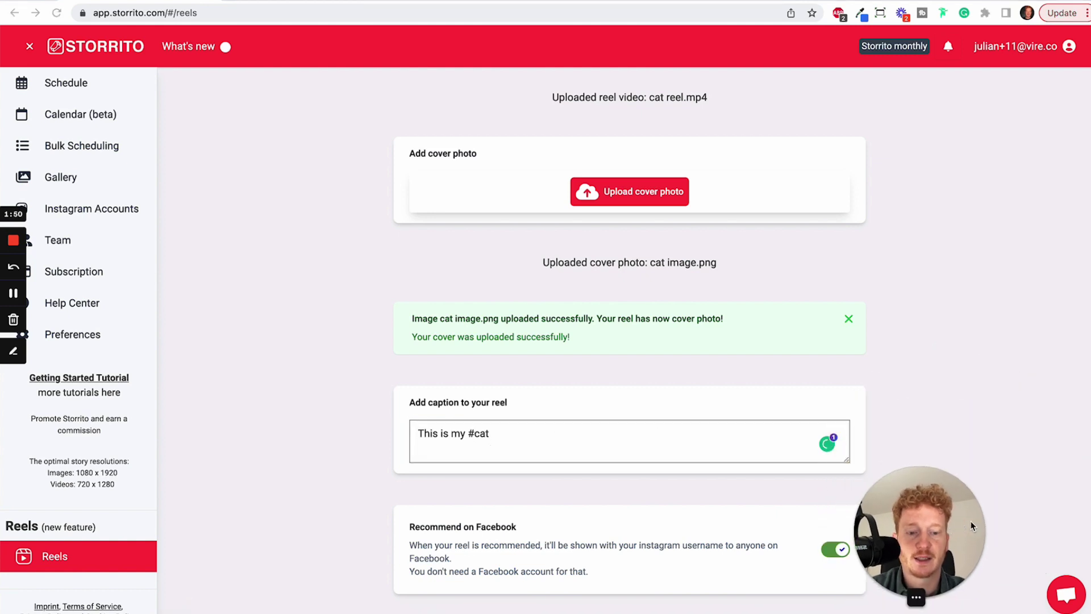
Step: Turn on the Share to main Feed toggle for the reel
scroll(844, 447, down, 1)
scroll(845, 447, down, 3)
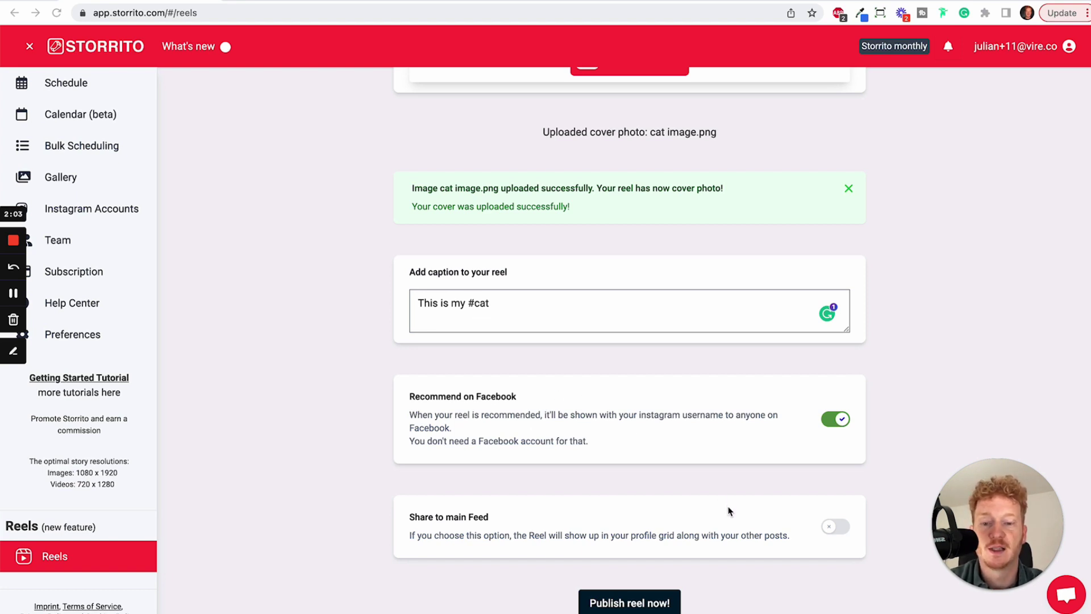
click(830, 536)
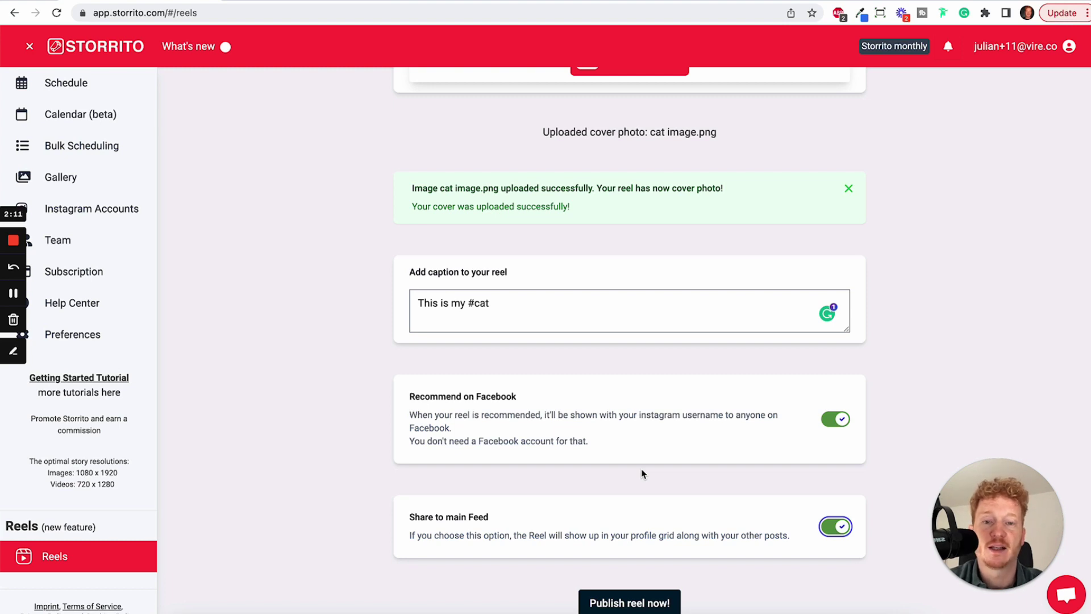
scroll(643, 473, up, 10)
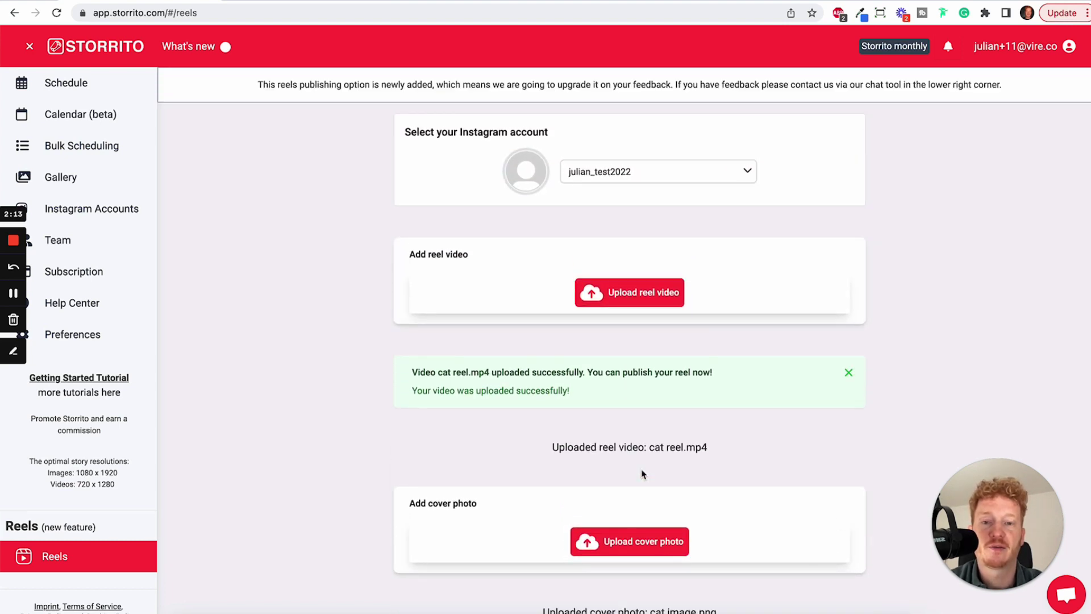
scroll(642, 473, down, 8)
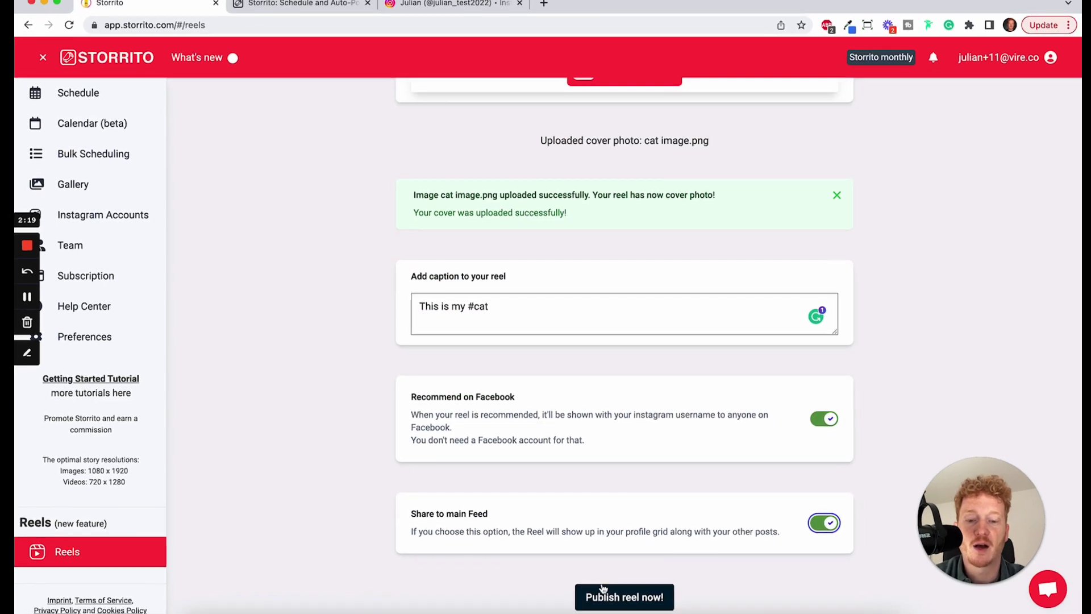
Step: Publish the cat reel now and wait for the Published successfully confirmation
click(603, 593)
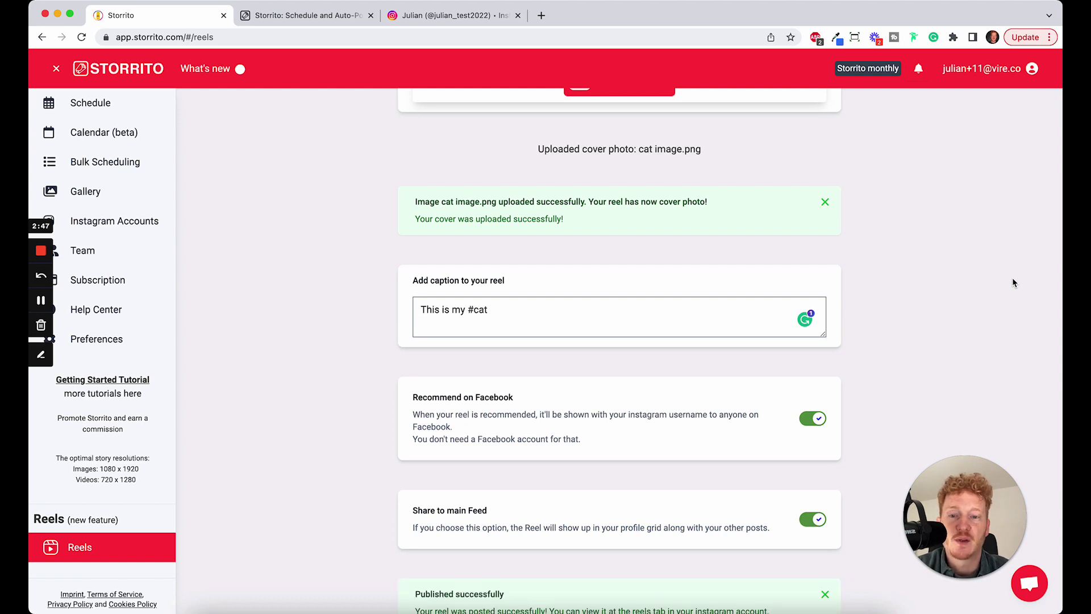
scroll(1013, 283, down, 2)
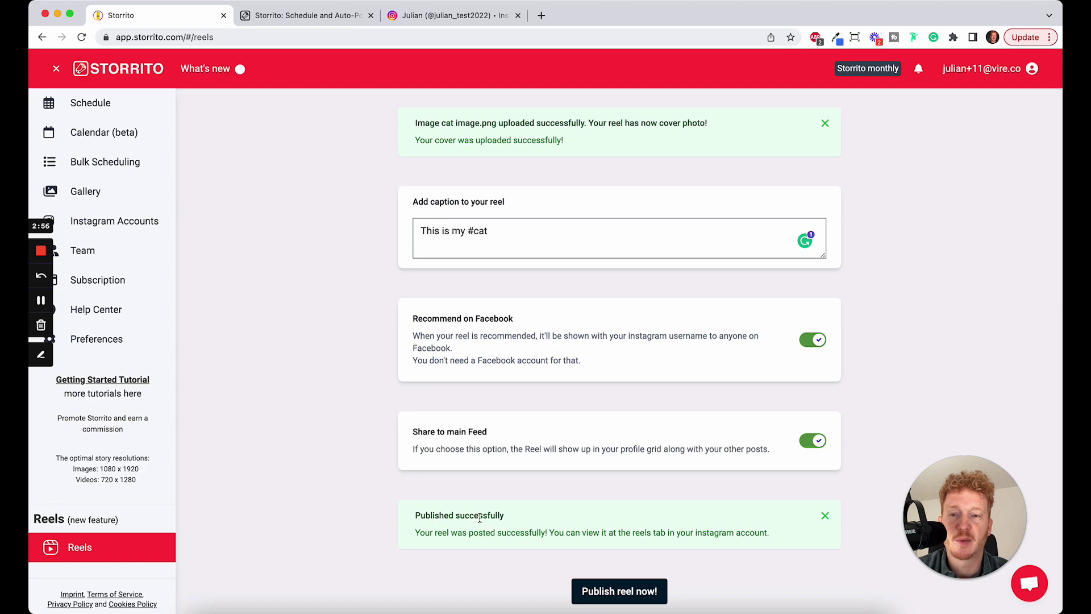
scroll(492, 302, up, 3)
scroll(492, 303, up, 7)
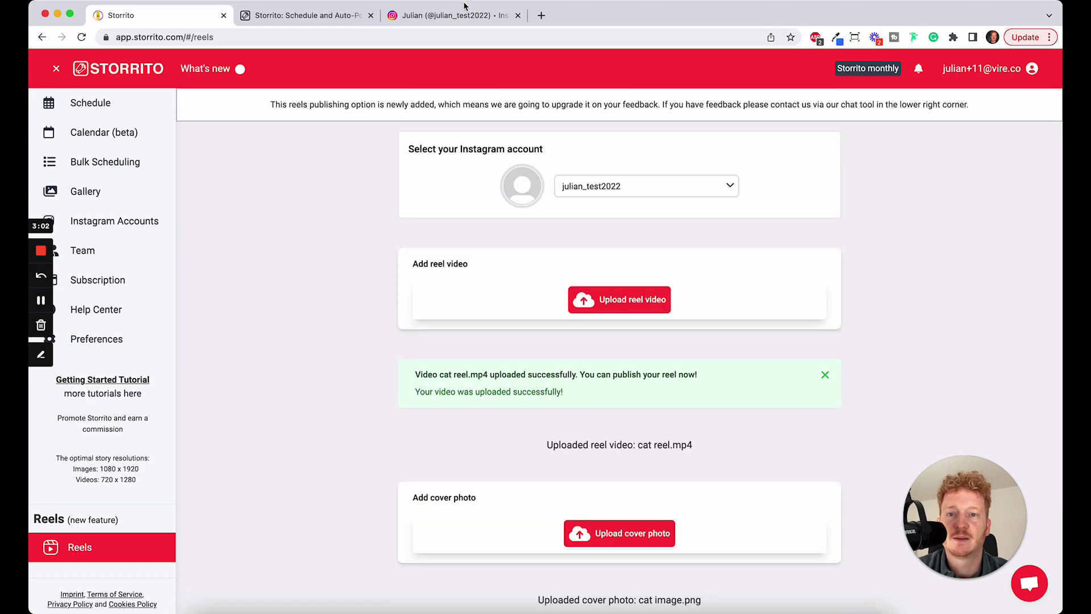
Step: Reload the Instagram profile and view the cat reel captioned 'This is my #cat'
click(460, 17)
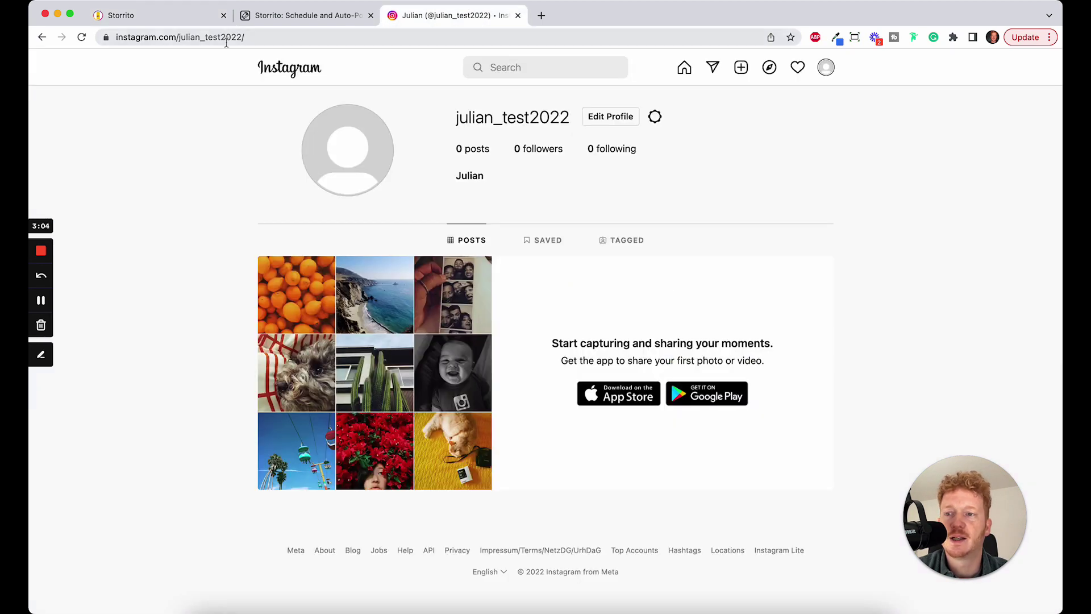
click(81, 37)
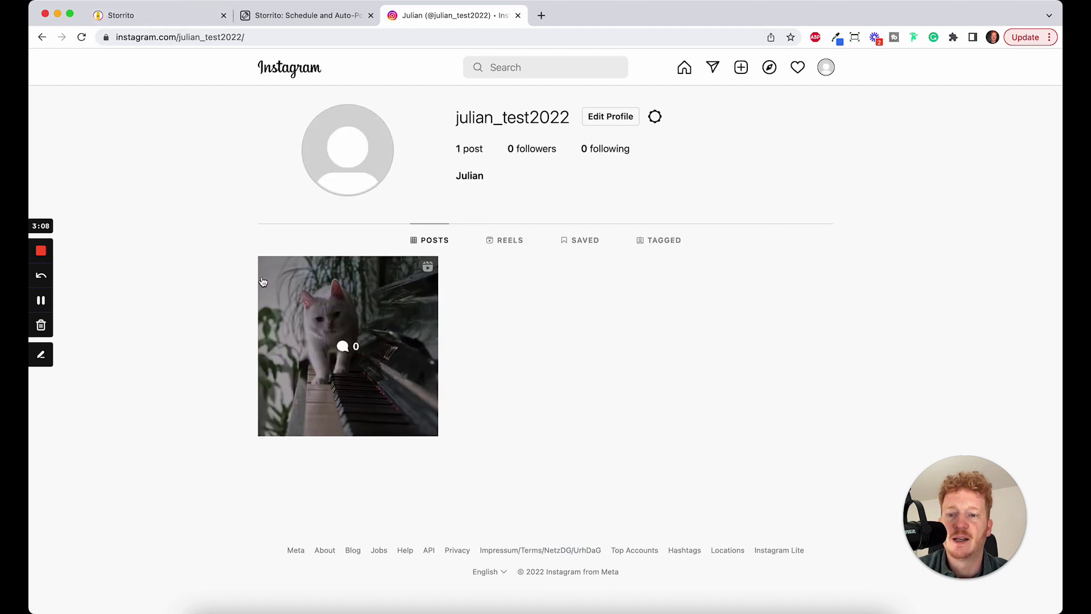
click(323, 299)
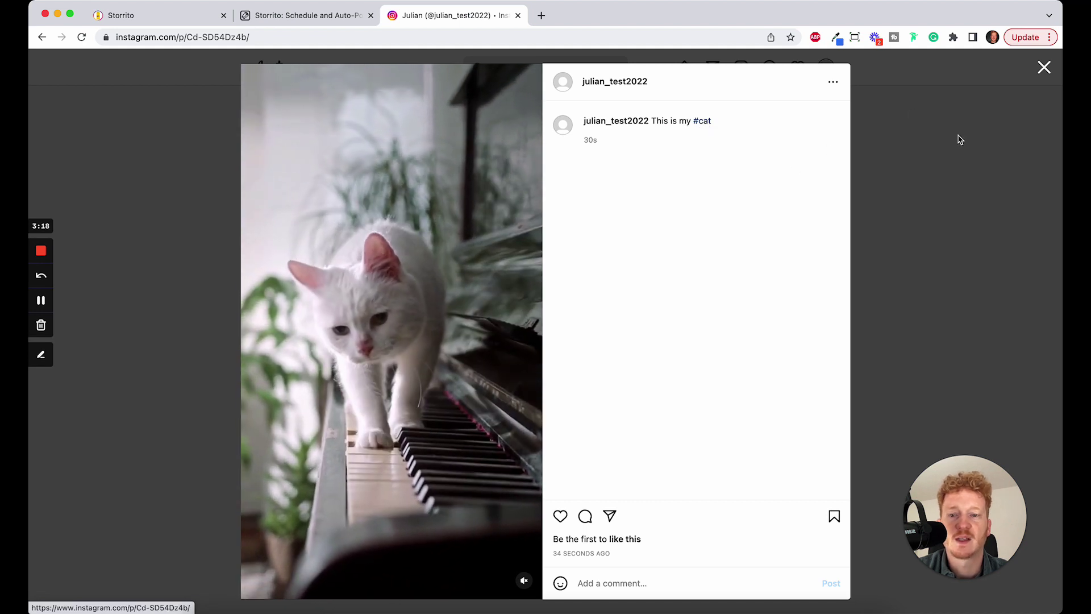
click(957, 138)
Step: Switch back to the Storrito: Schedule and Auto-Post tab
click(306, 19)
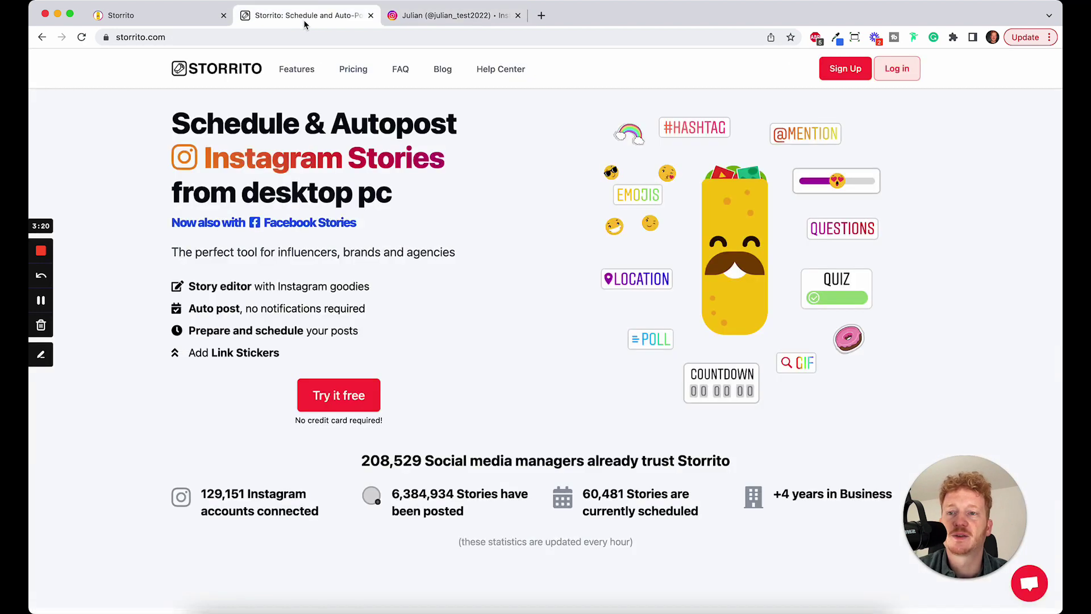